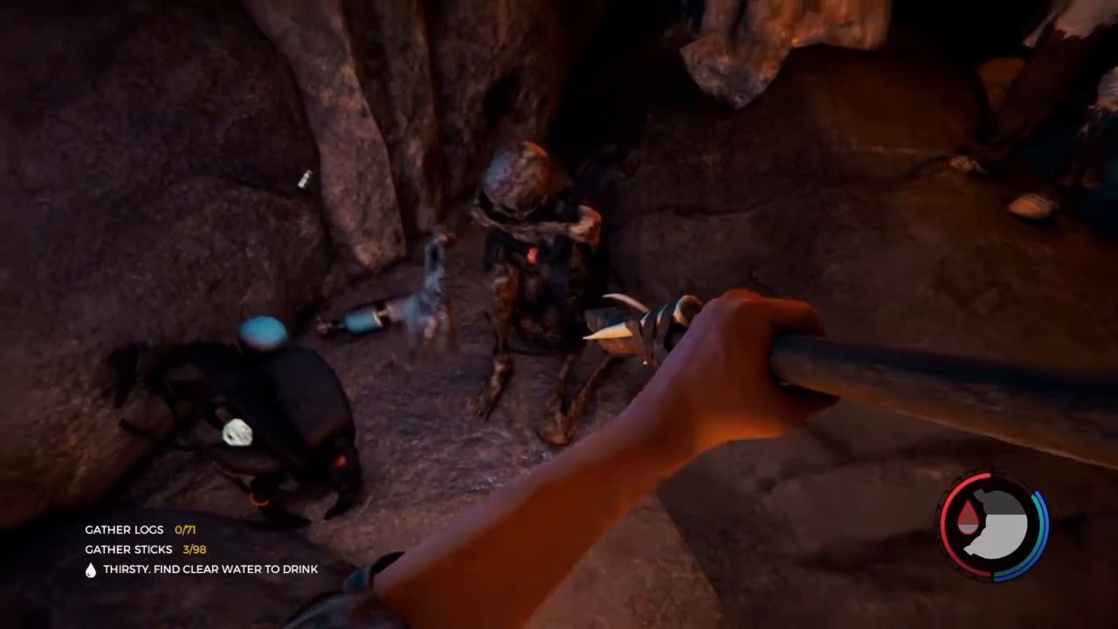
# Step: Loot the skeleton's cave camp, taking the air canister so two are carried
pyautogui.click(560, 315)
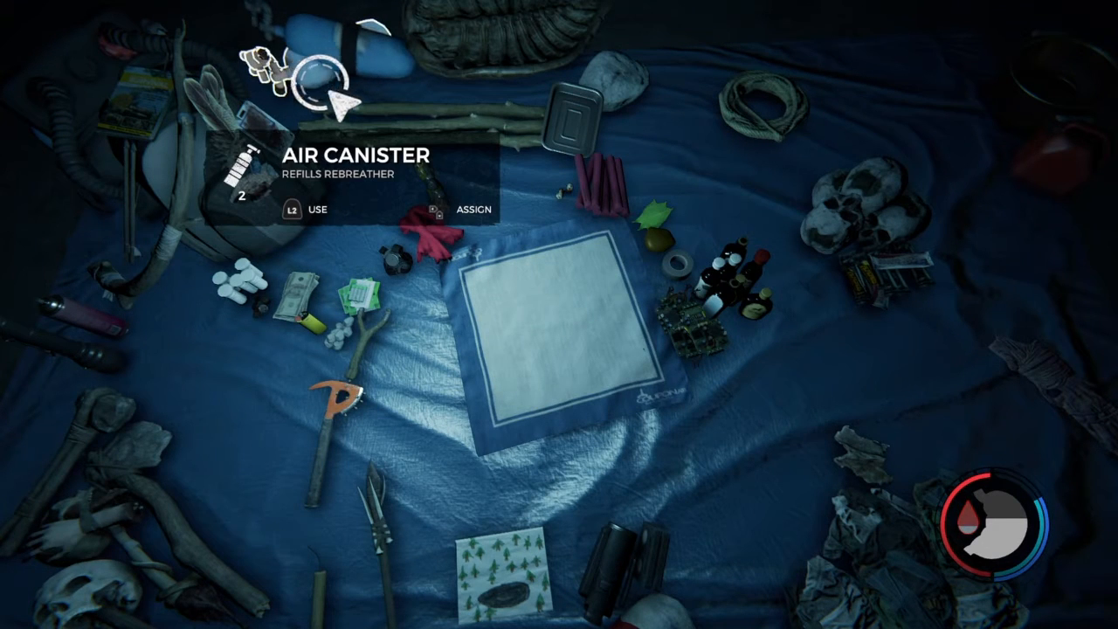
# Step: Leave the inventory and head deeper toward the candle-lit skeleton
pyautogui.press('i')
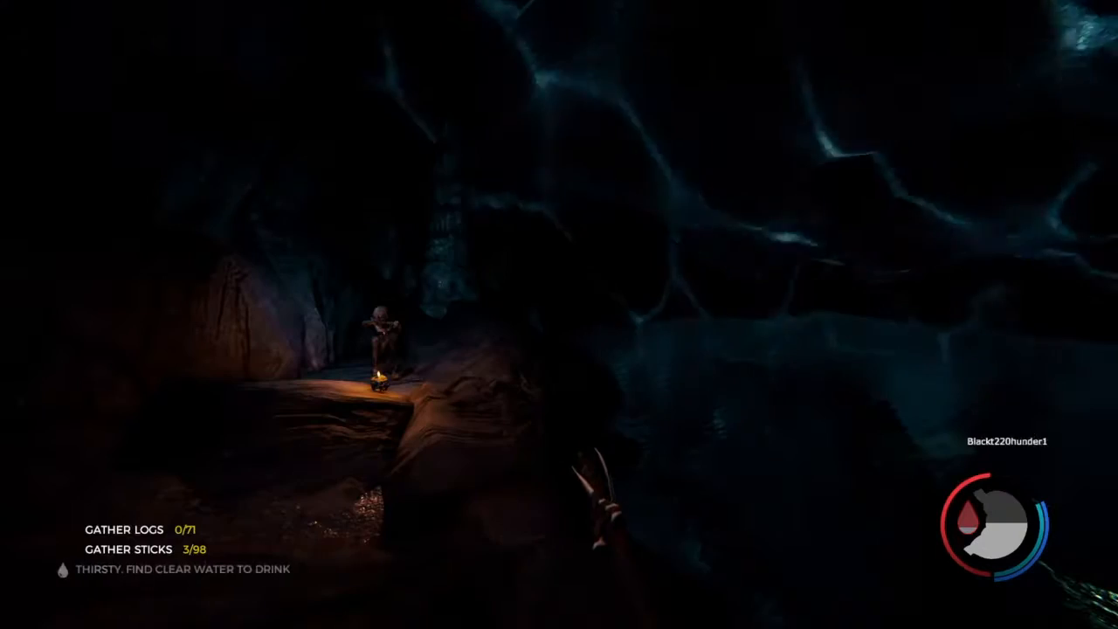
# Step: Grab the booze and flares from the candle-lit skeleton's camp until both are full
pyautogui.press('w')
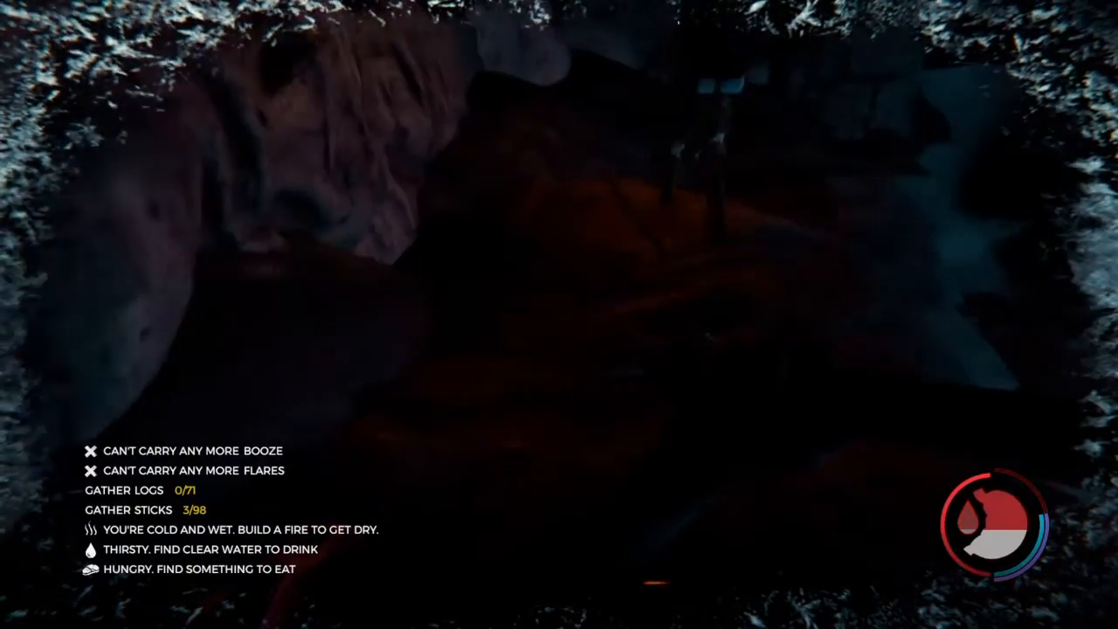
# Step: Collect a stick and the snacks lying on the cave floor, reaching five sticks and twelve snacks
pyautogui.press('e')
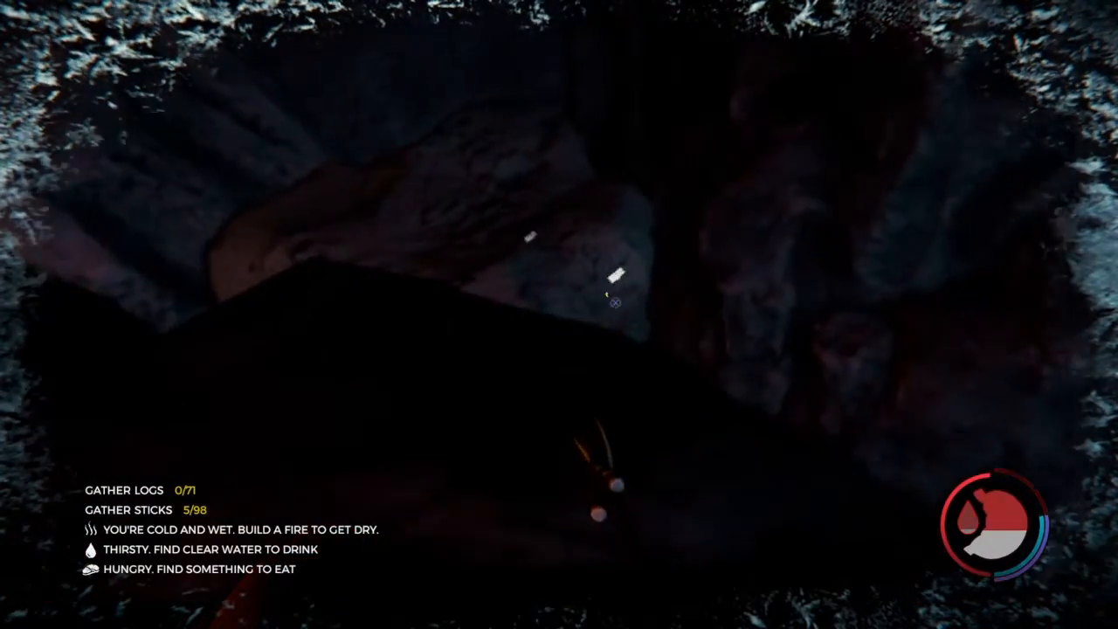
pyautogui.press('e')
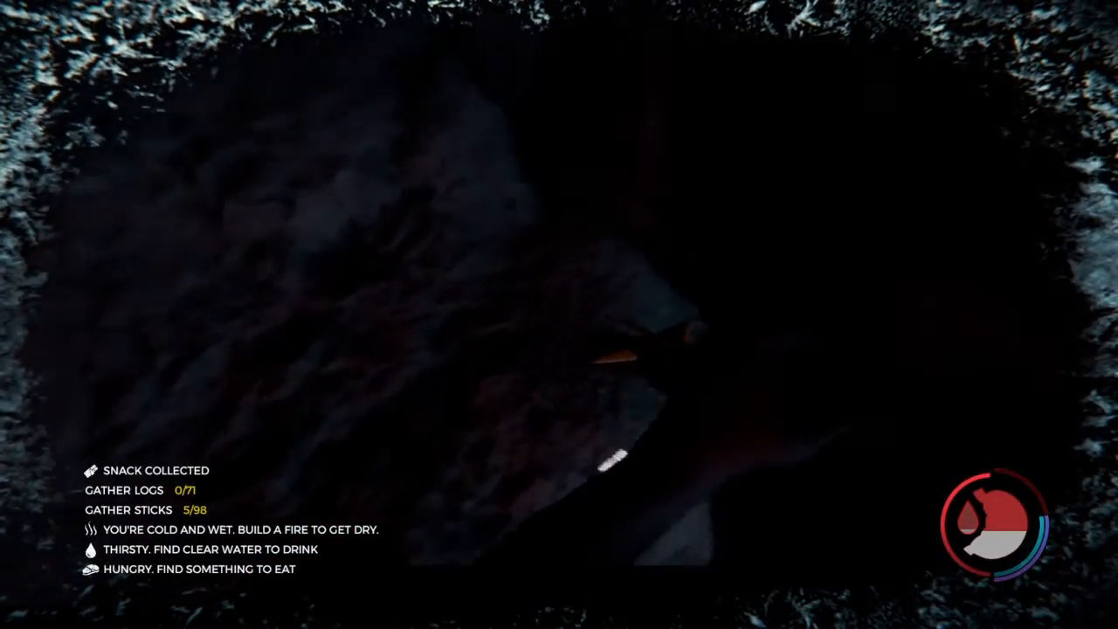
pyautogui.press('e')
pyautogui.press('e')
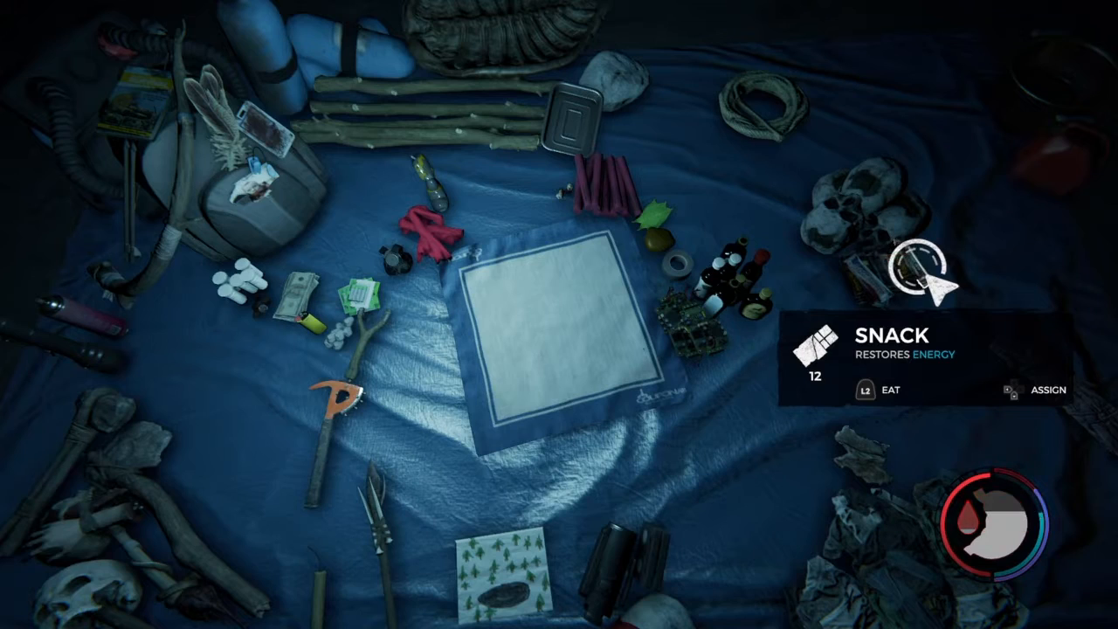
# Step: Eat a snack, confirm three air canisters in the inventory, and return to the cave
pyautogui.press('i')
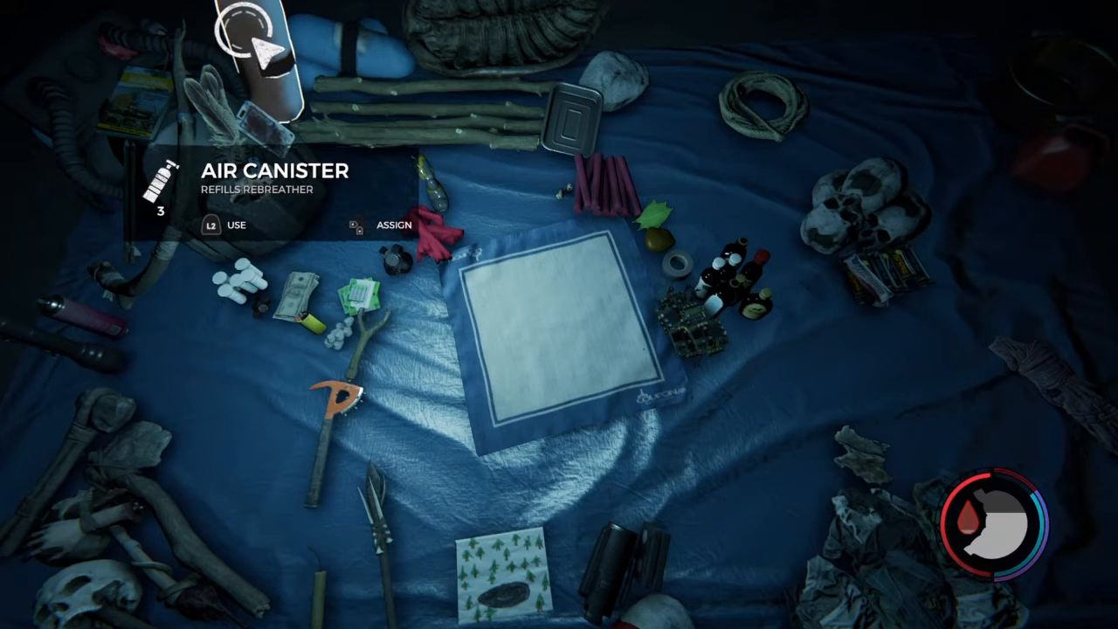
pyautogui.press('i')
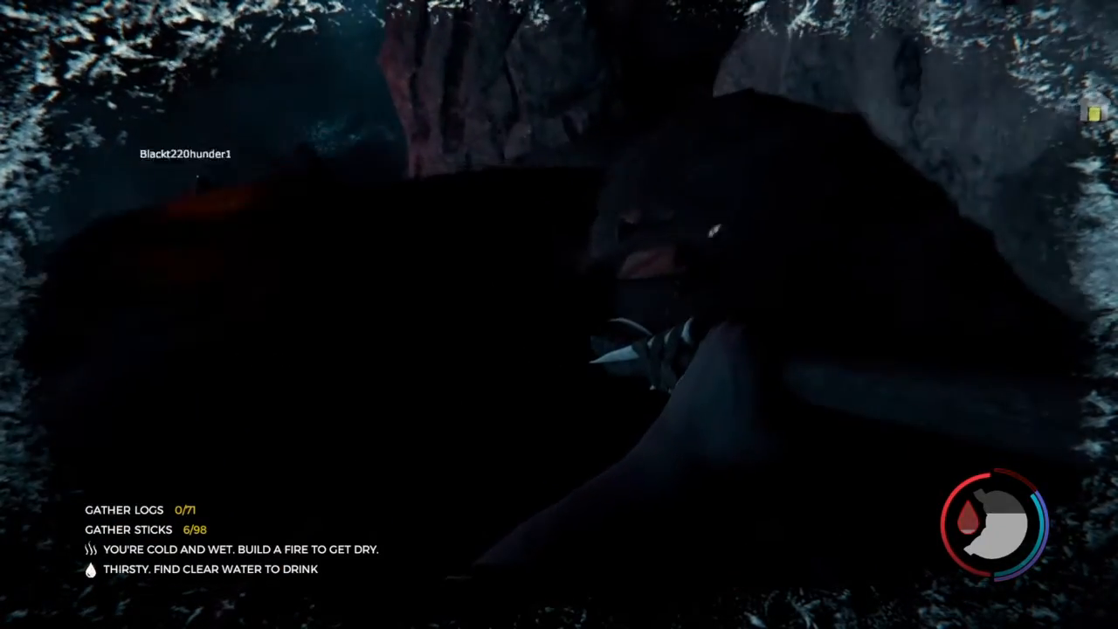
# Step: Check the inventory, then grab air canisters while diving through the flooded passage
pyautogui.press('e')
pyautogui.press('e')
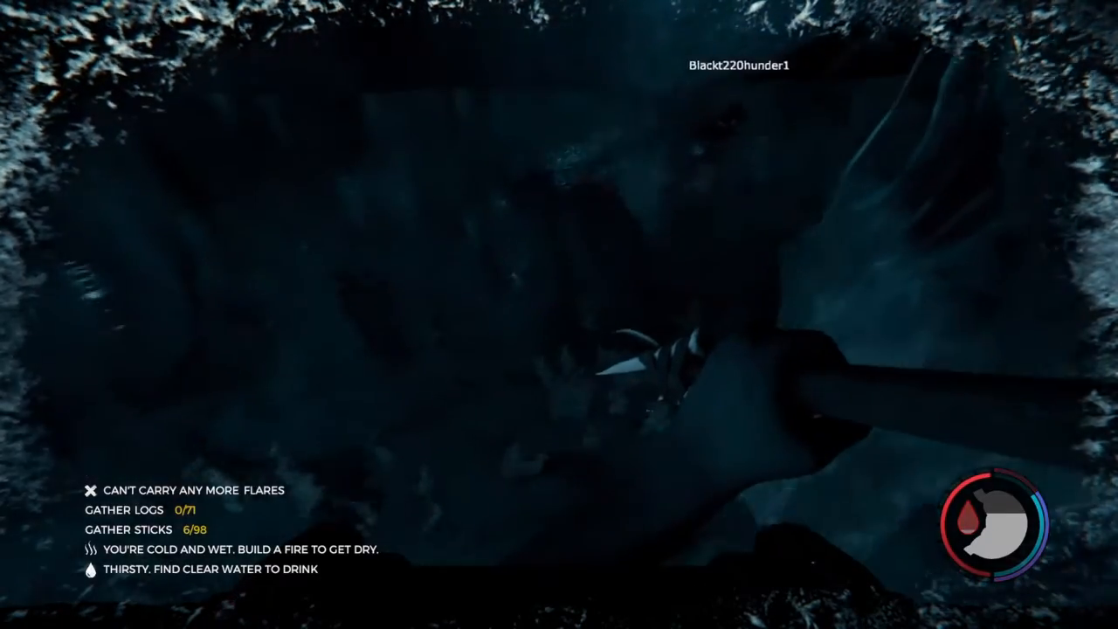
pyautogui.press('i')
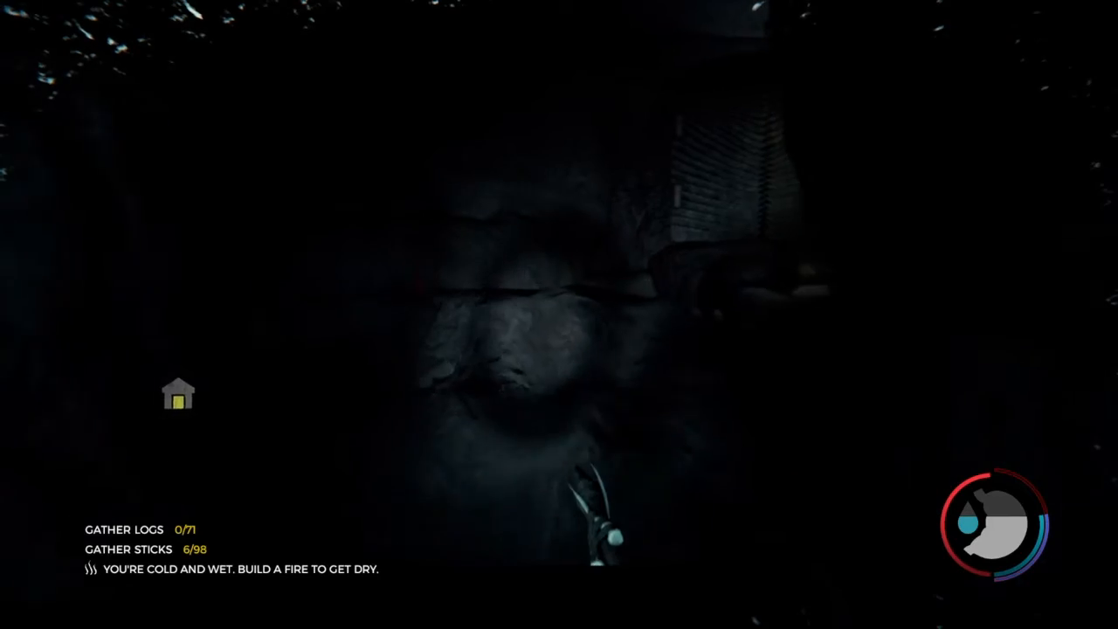
pyautogui.press('e')
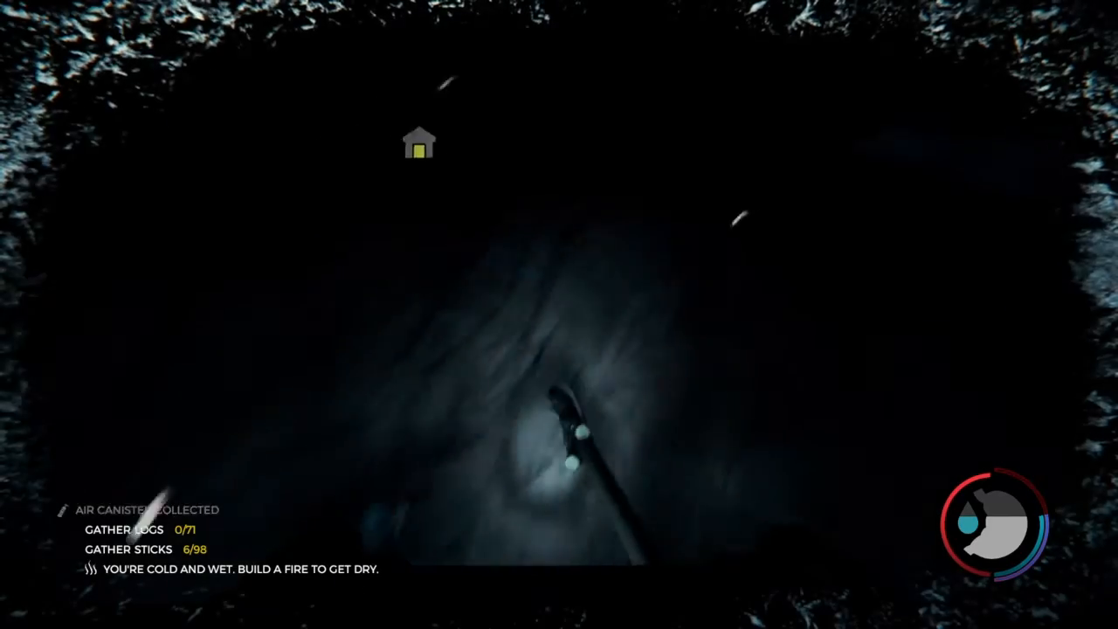
pyautogui.press('e')
pyautogui.press('e')
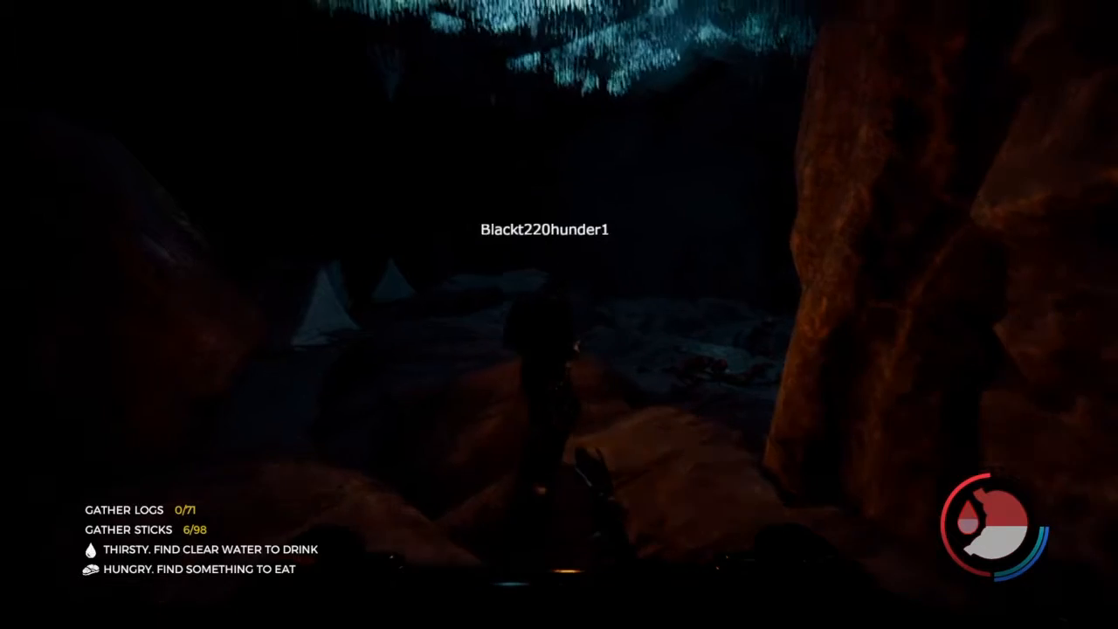
pyautogui.press('i')
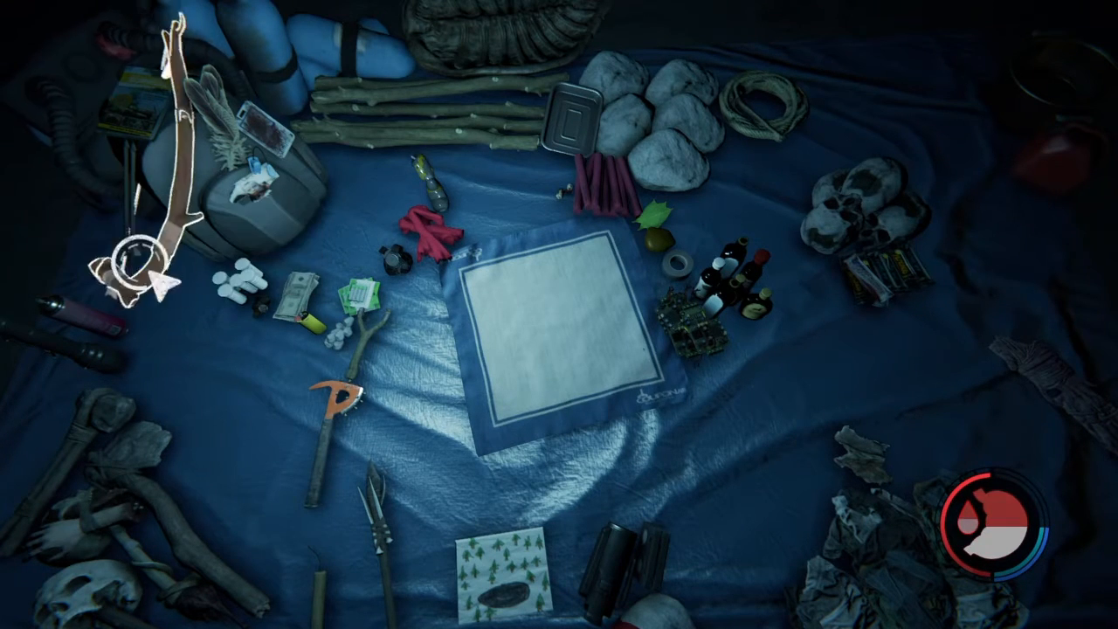
pyautogui.press('i')
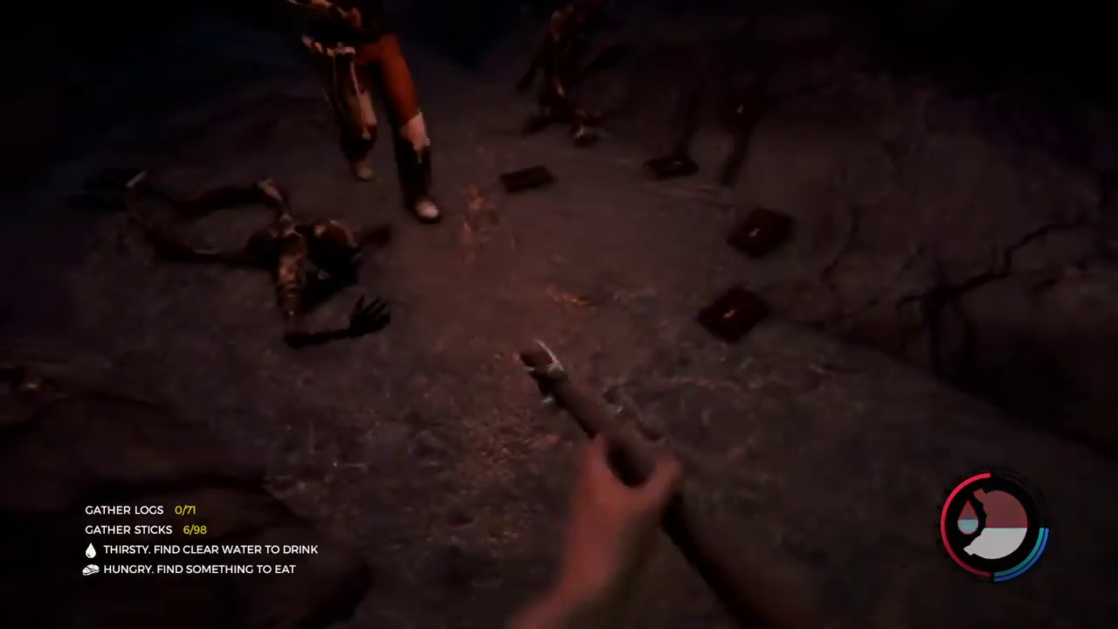
# Step: Swing the club through the dark passage and pick up two rounds of old gun ammo
pyautogui.click(559, 314)
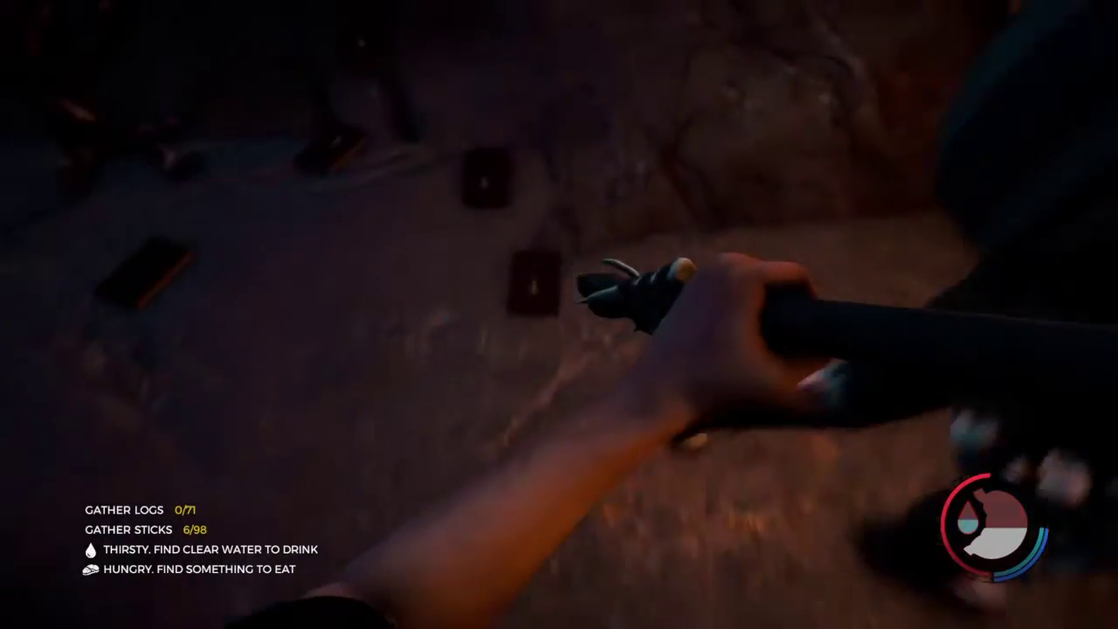
pyautogui.click(559, 314)
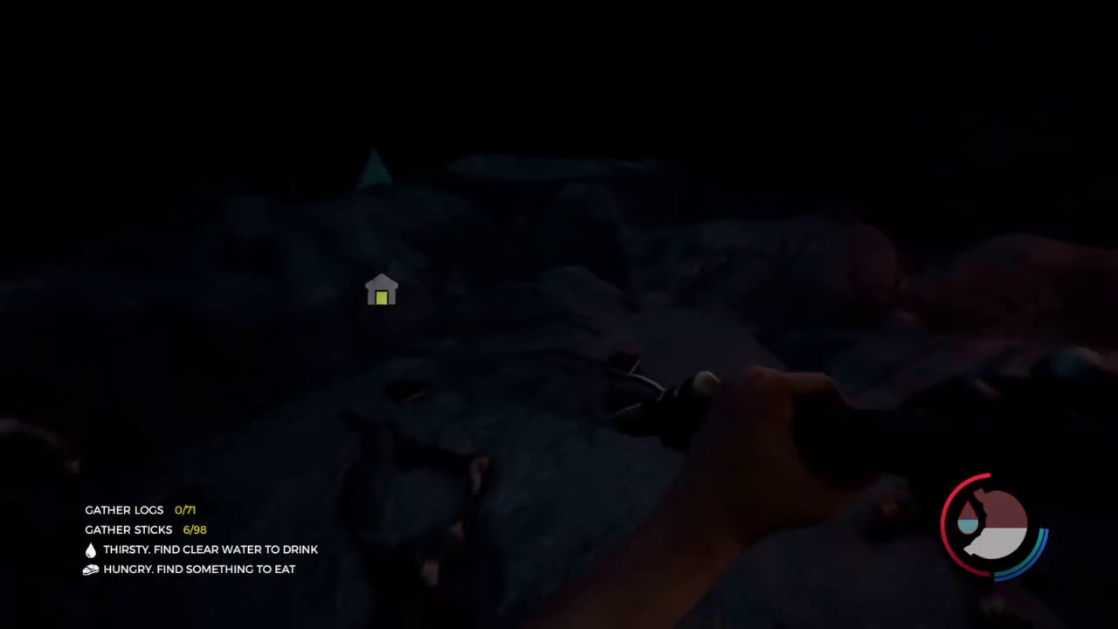
pyautogui.click(559, 315)
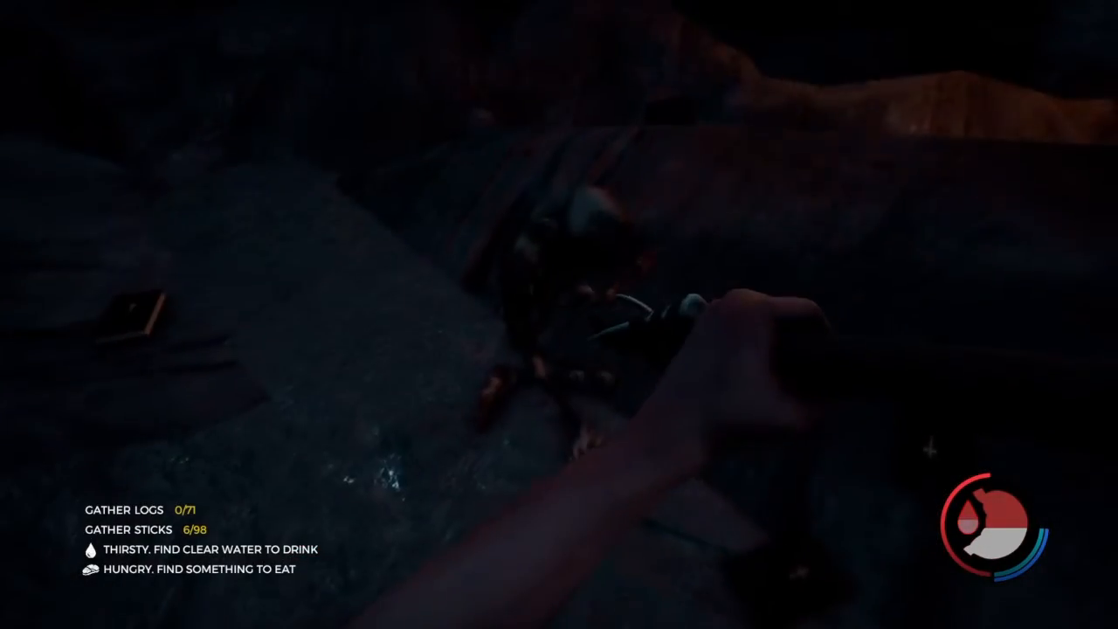
pyautogui.click(559, 314)
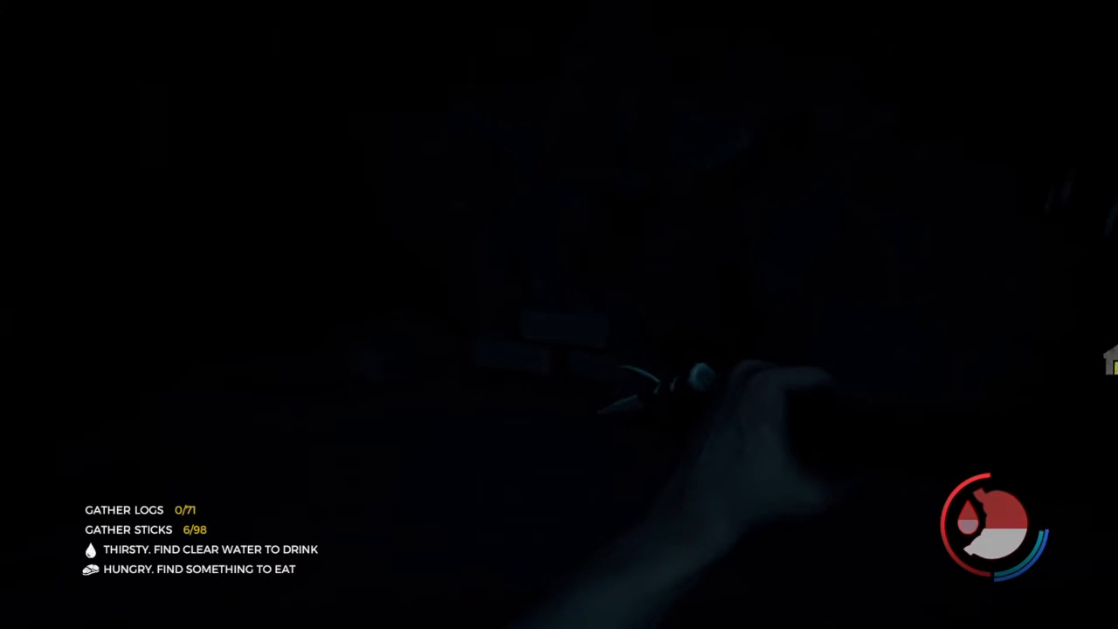
pyautogui.press('e')
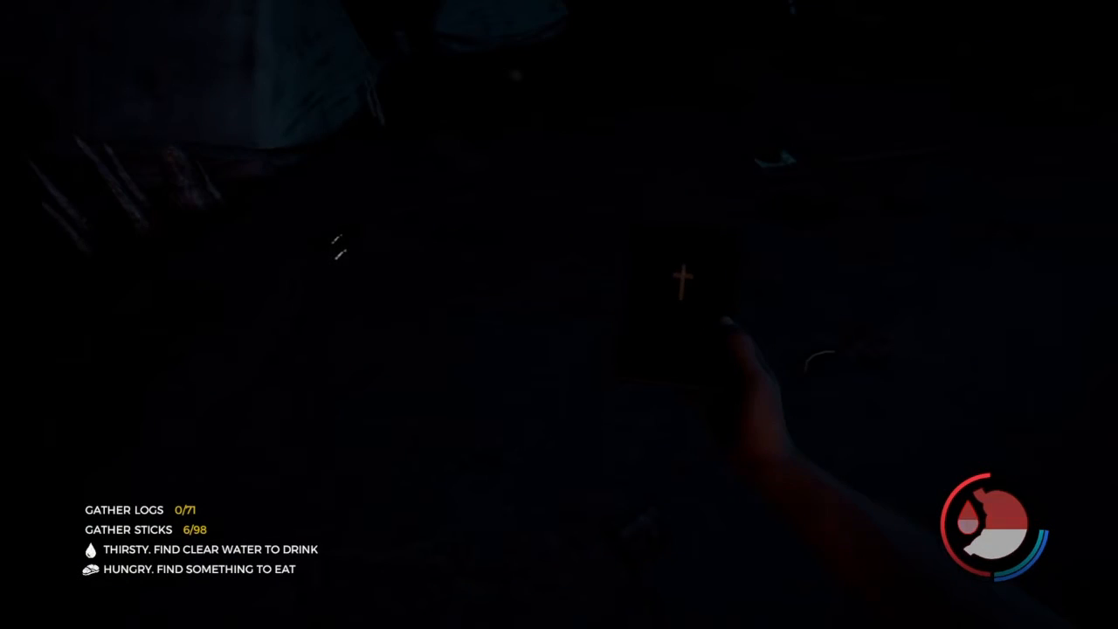
# Step: Attempt the flare pickup while full, review carried supplies on the survival blanket, and close it
pyautogui.press('e')
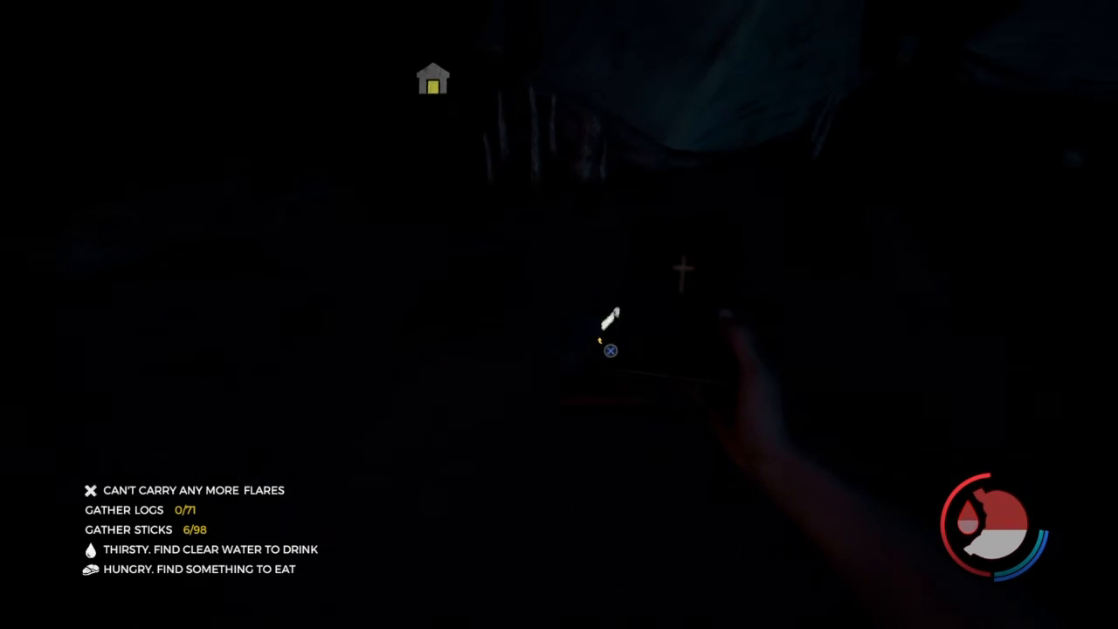
pyautogui.press('i')
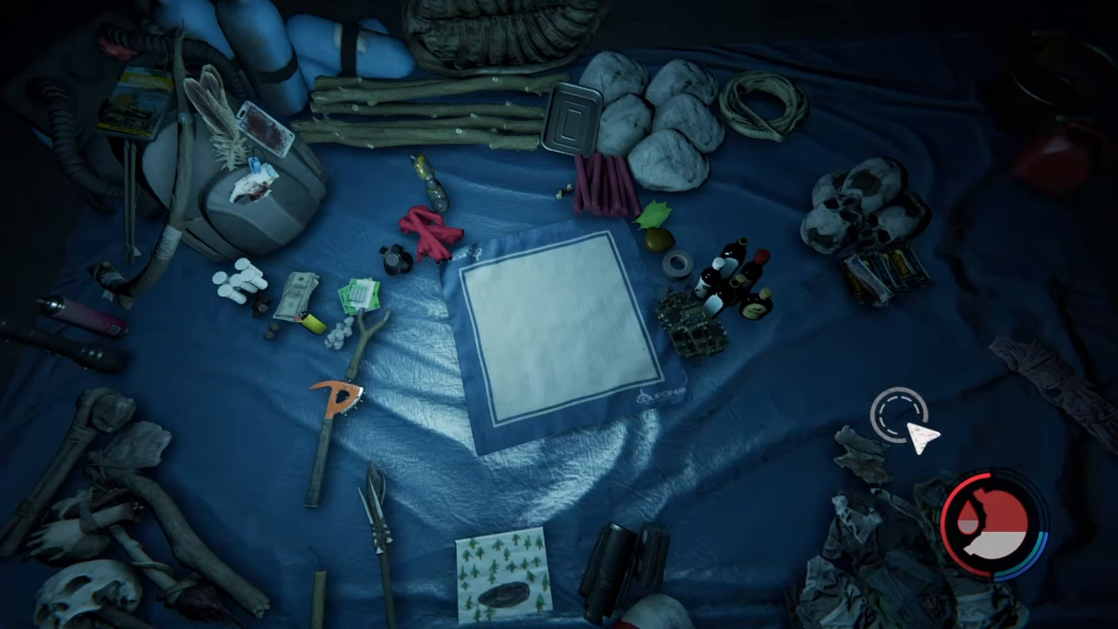
pyautogui.press('Tab')
# Step: Return to first-person view beside the tents in the cave camp
pyautogui.press('e')
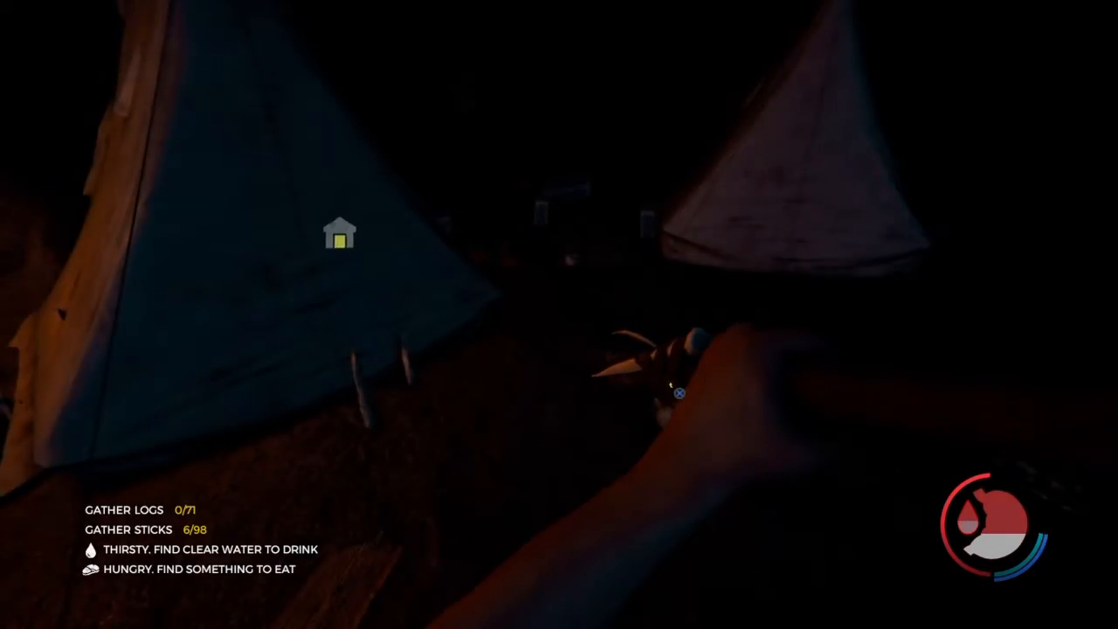
# Step: Loot the tent camp for cloth and booze while skulls and flares stay at capacity
pyautogui.press('e')
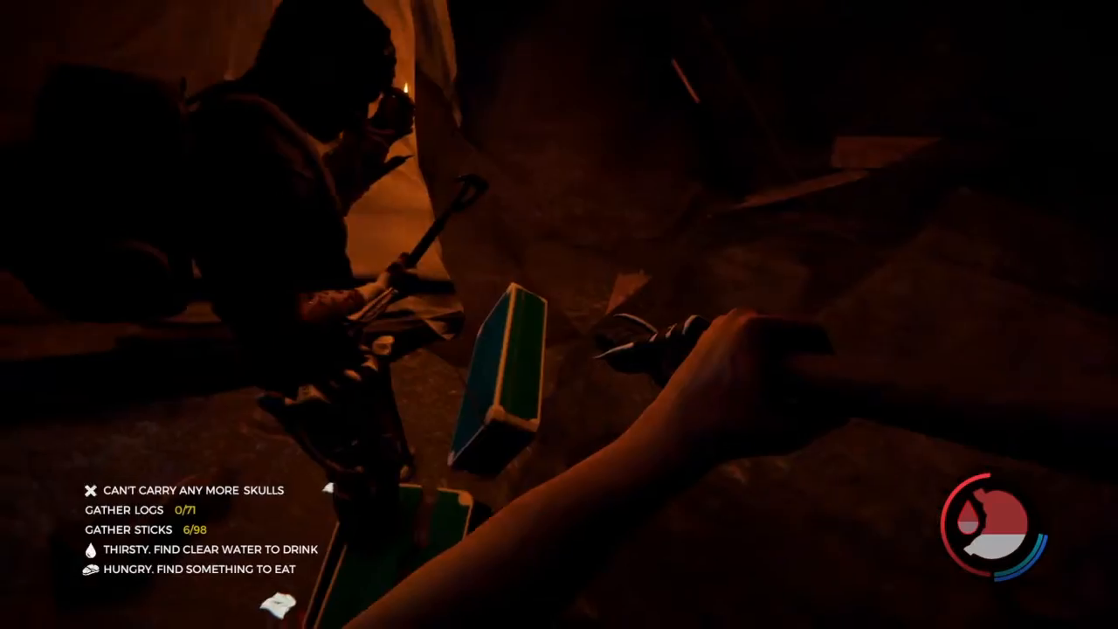
pyautogui.press('e')
pyautogui.press('e')
pyautogui.press('e')
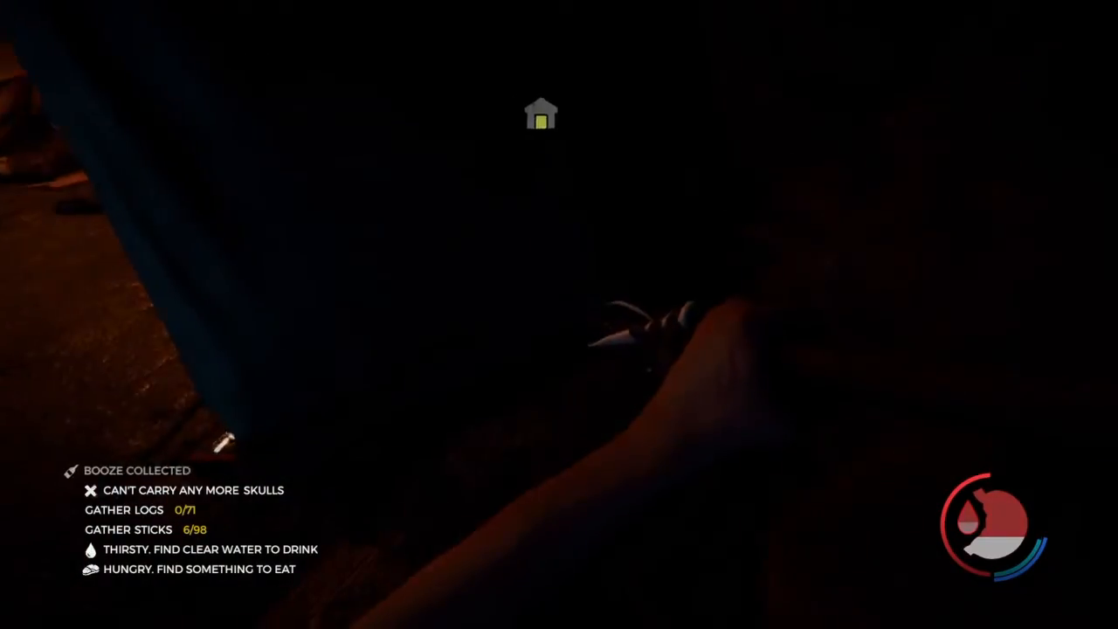
pyautogui.press('e')
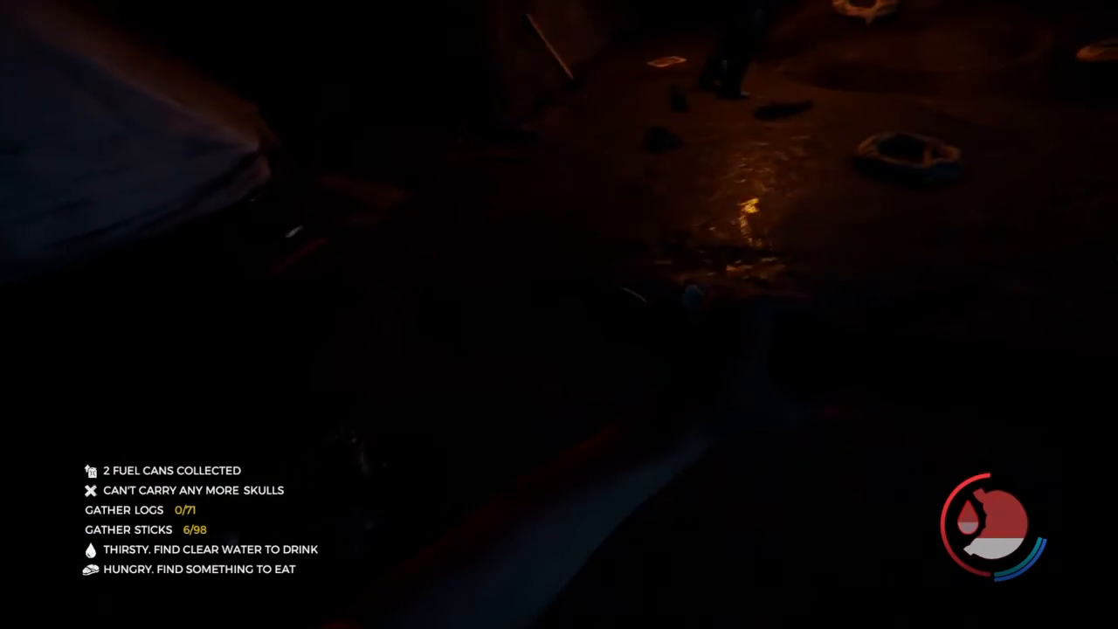
# Step: Attempt to grab an air canister and a flare, both already at full capacity
pyautogui.press('e')
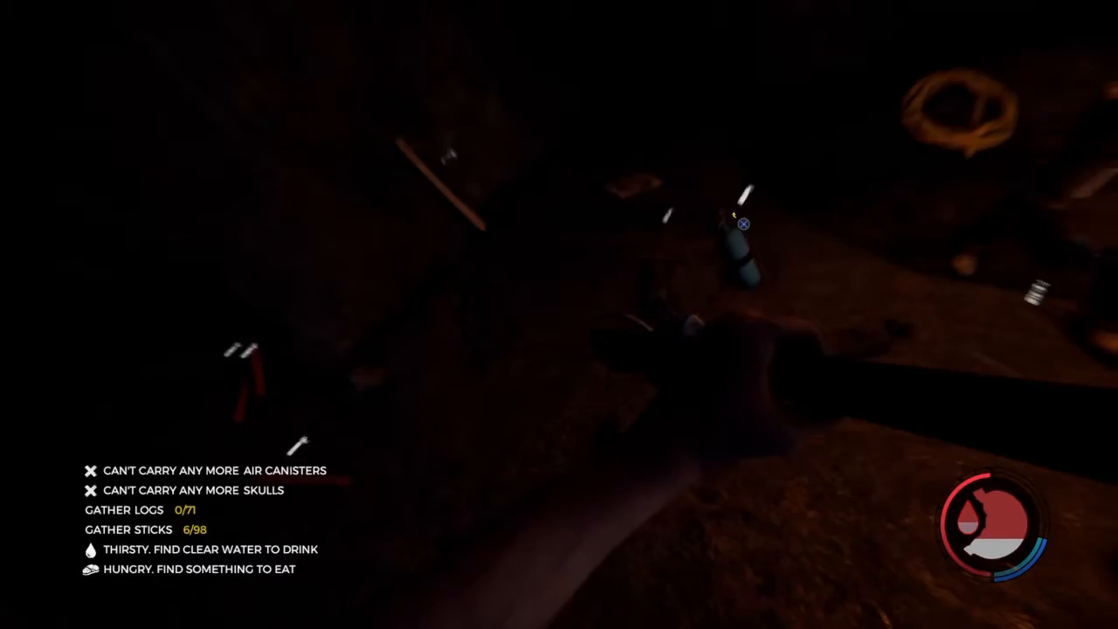
pyautogui.press('e')
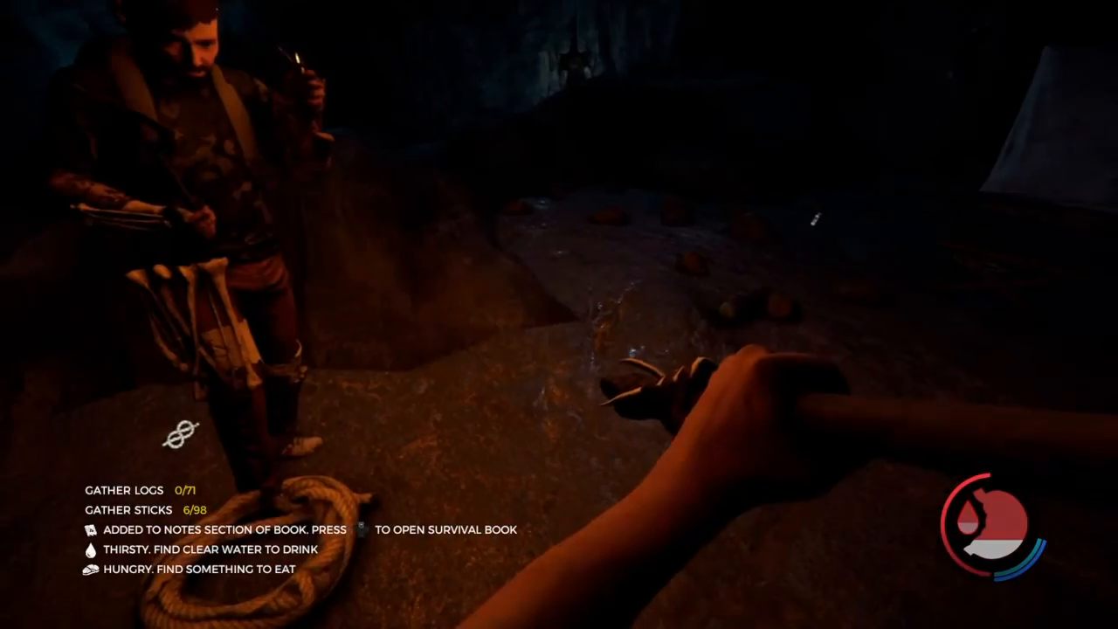
# Step: Collect the two coiled ropes near the teammate, with air canister pickups failing as full
pyautogui.press('e')
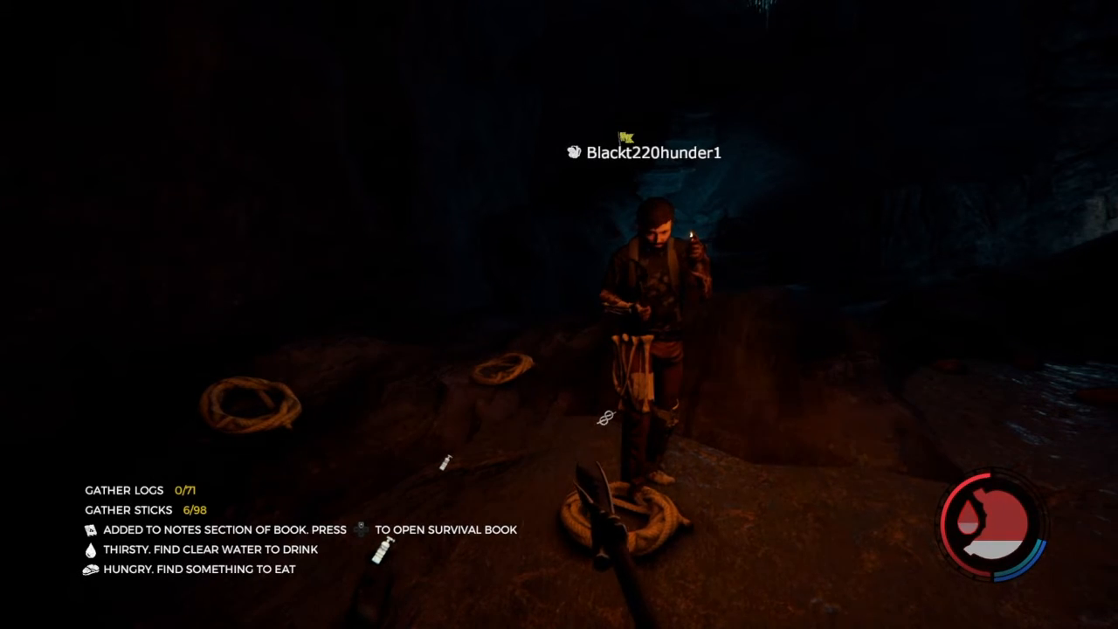
pyautogui.press('e')
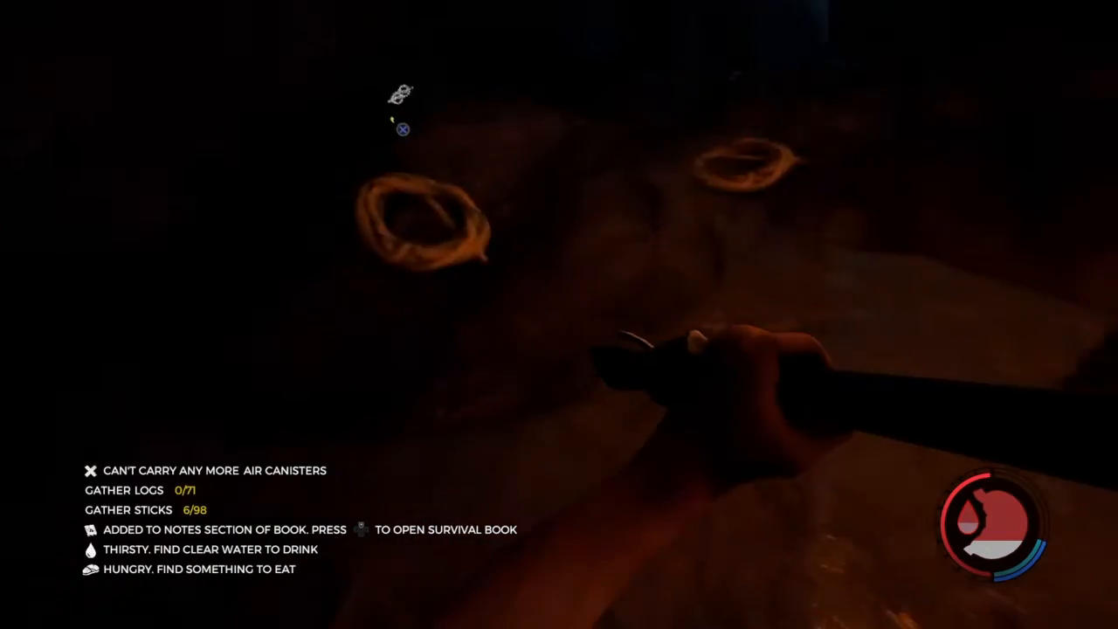
pyautogui.press('e')
pyautogui.press('e')
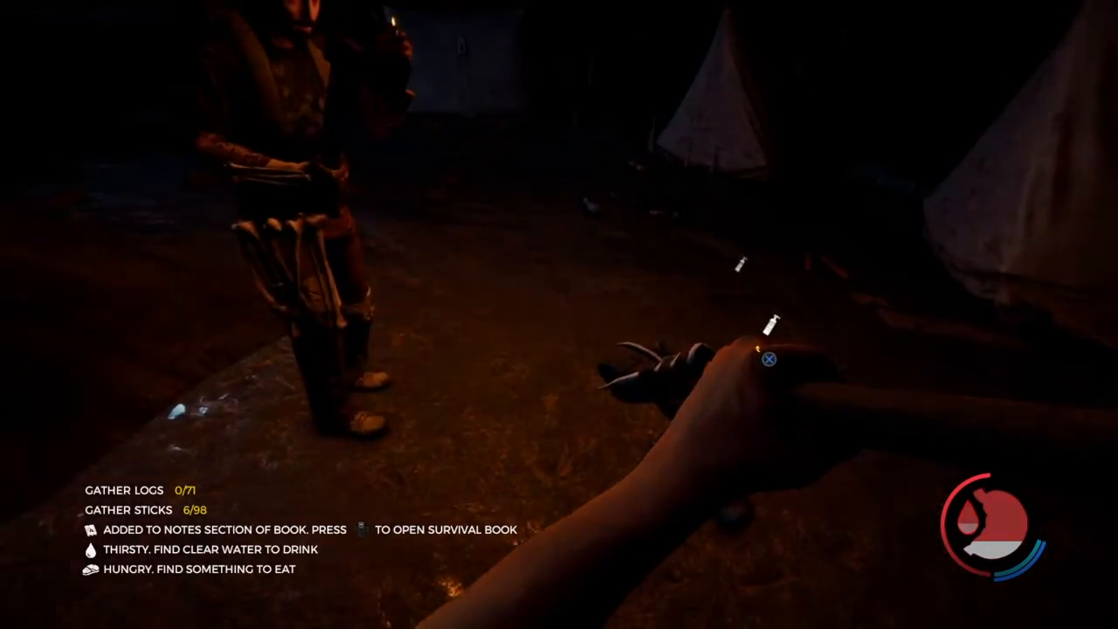
pyautogui.press('e')
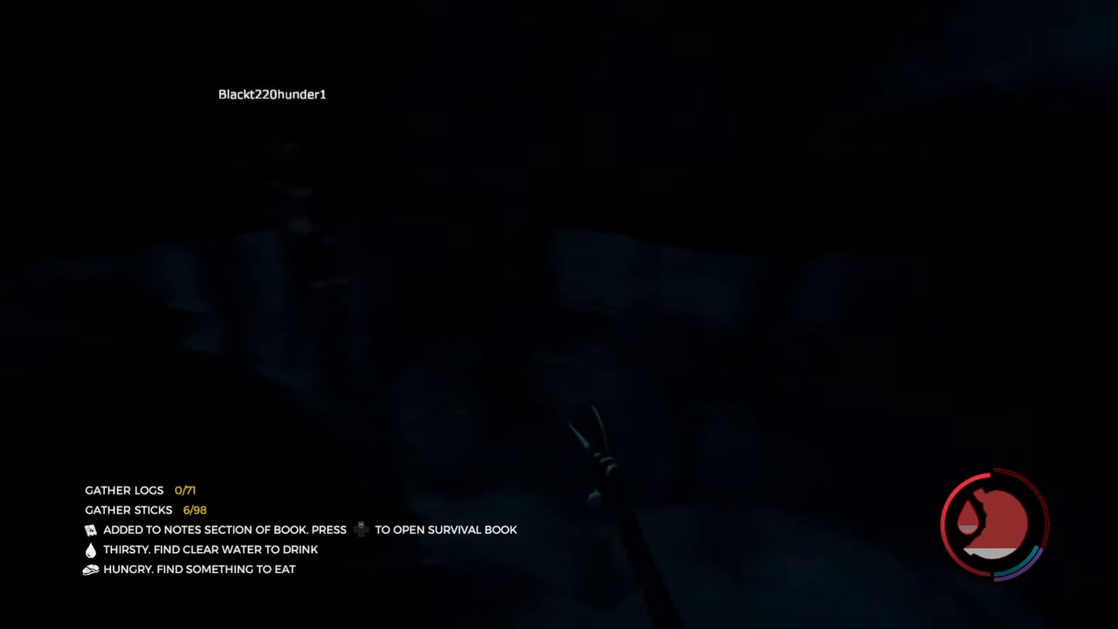
# Step: Consume food and the booze bottle from the backpack to clear hunger and thirst warnings
pyautogui.press('i')
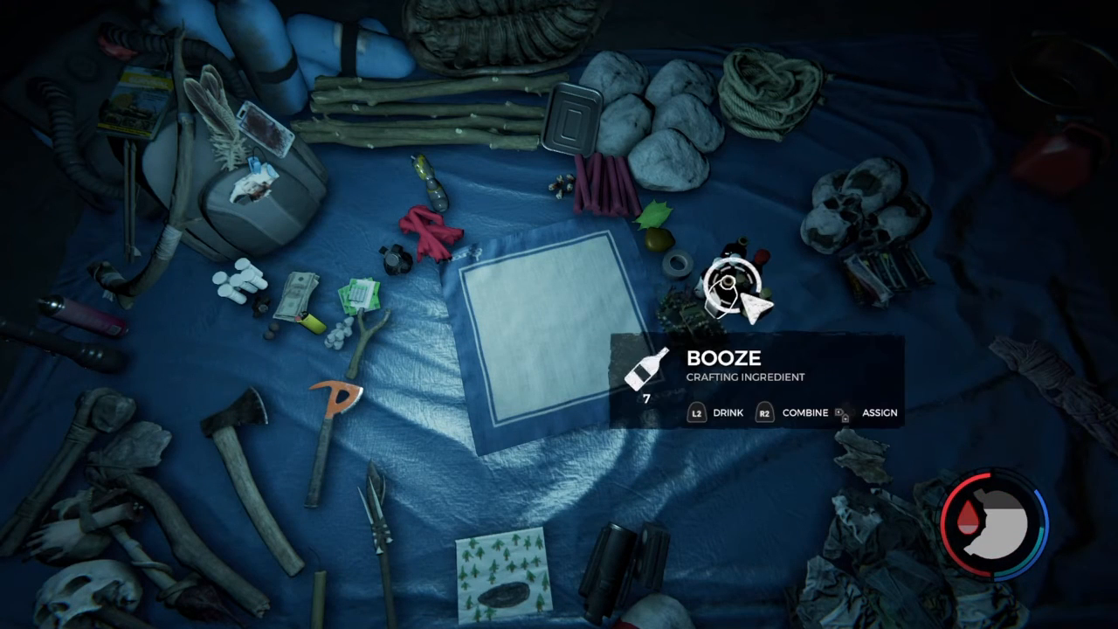
pyautogui.press('i')
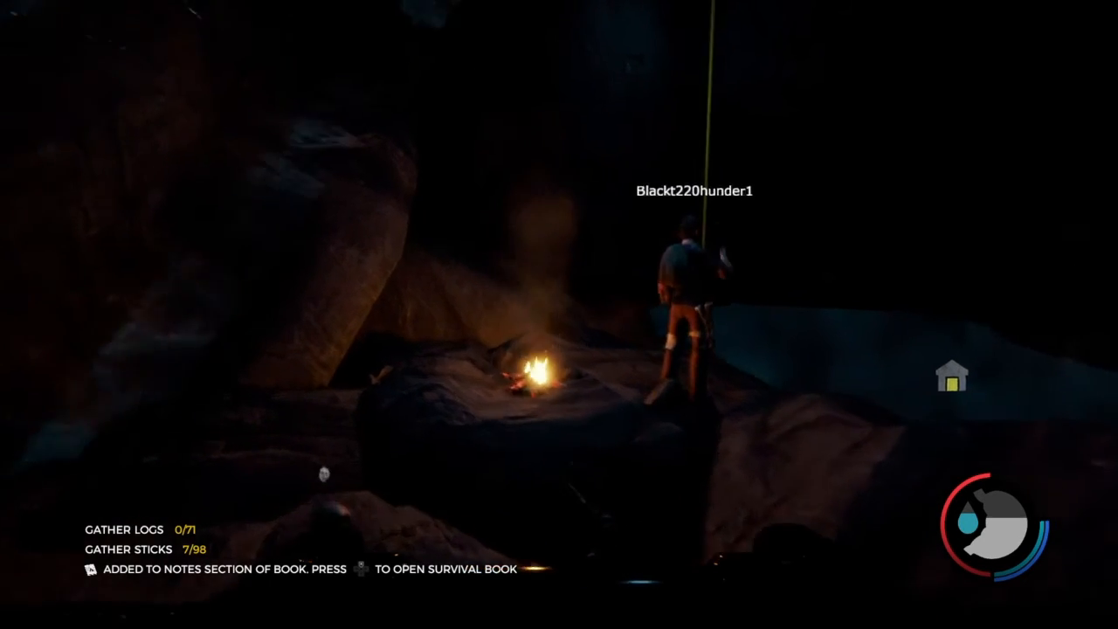
# Step: Attempt to take a skull beside the campfire, finding skulls already full
pyautogui.press('e')
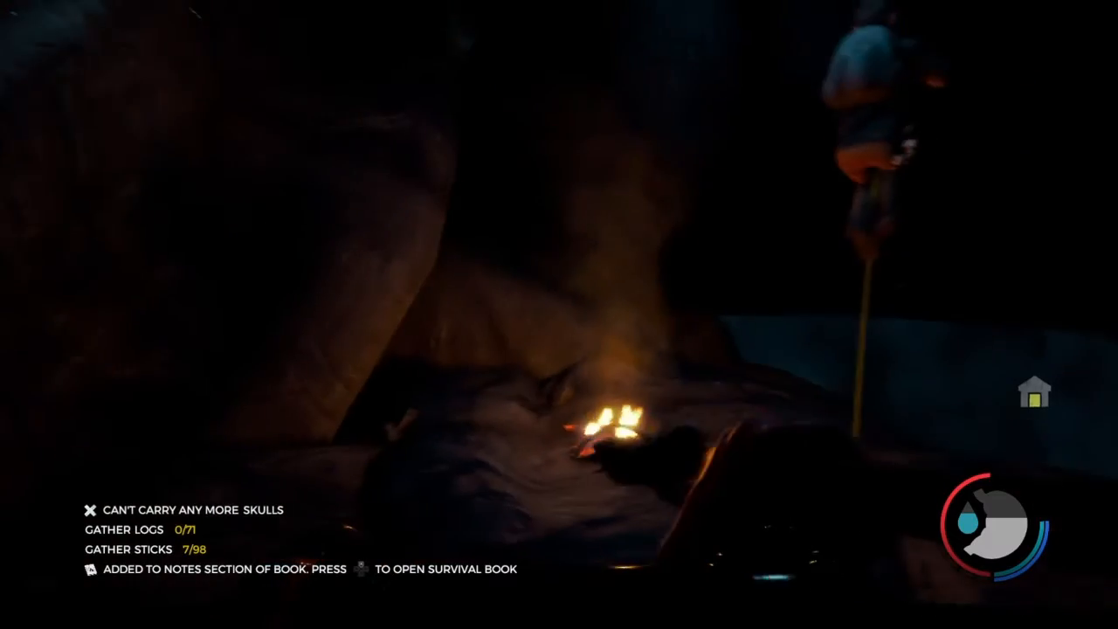
# Step: Grab the hanging rope and climb up behind the teammate to the higher ledge
pyautogui.press('w')
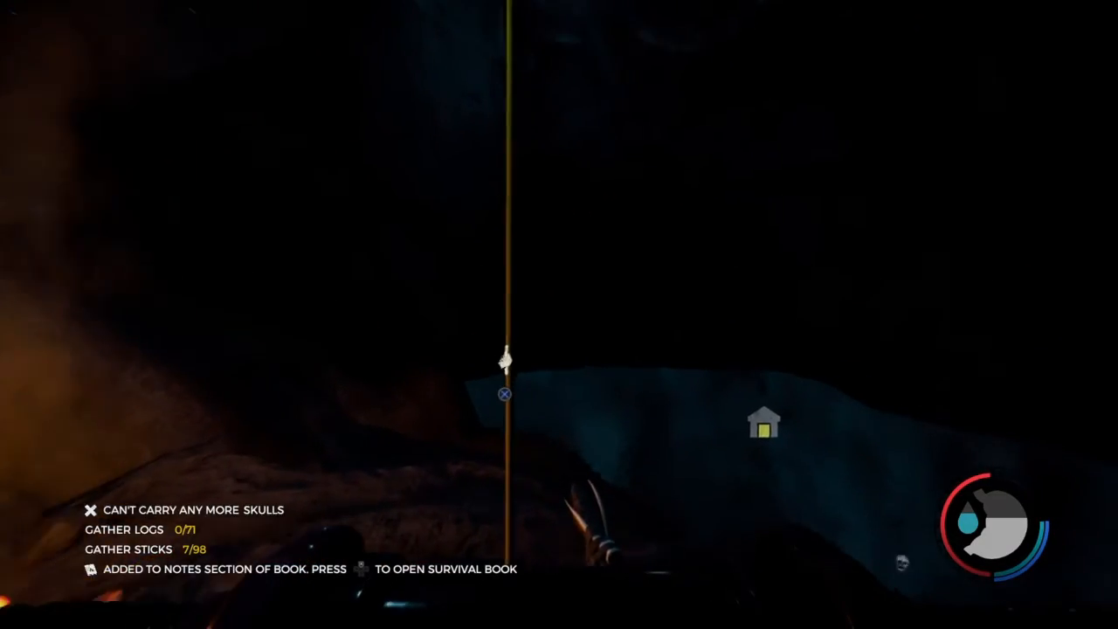
pyautogui.press('e')
pyautogui.press('s')
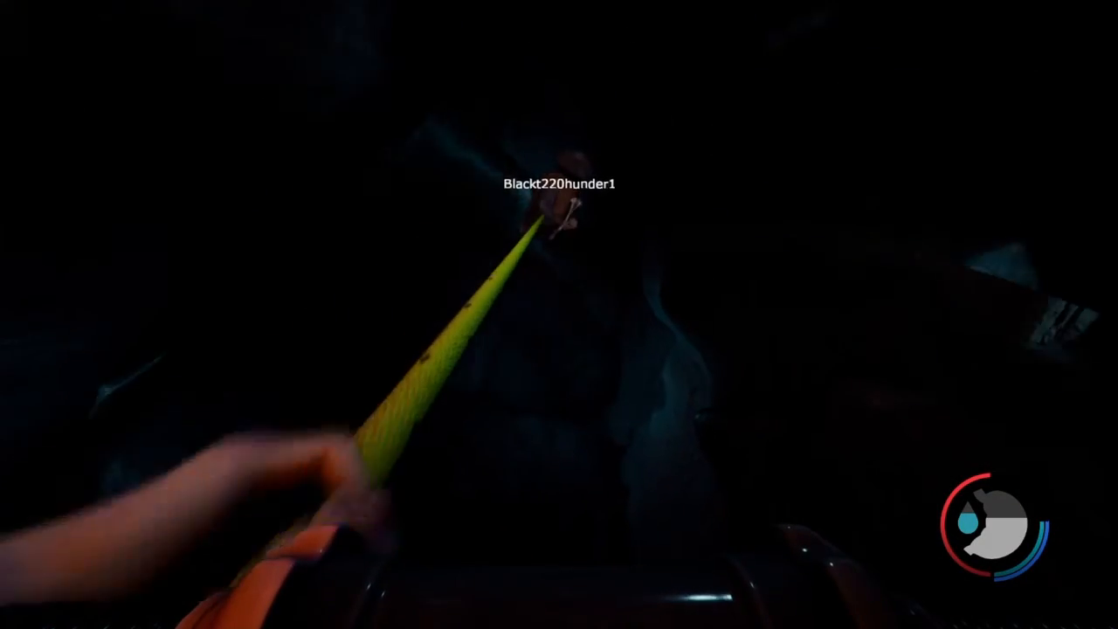
pyautogui.press('w')
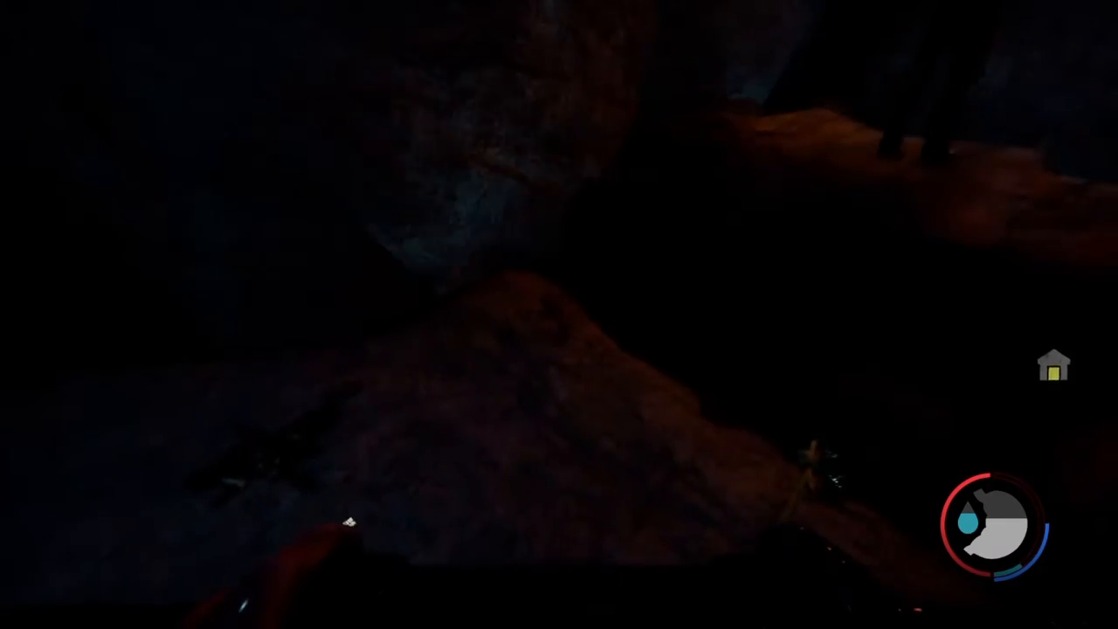
pyautogui.press('w')
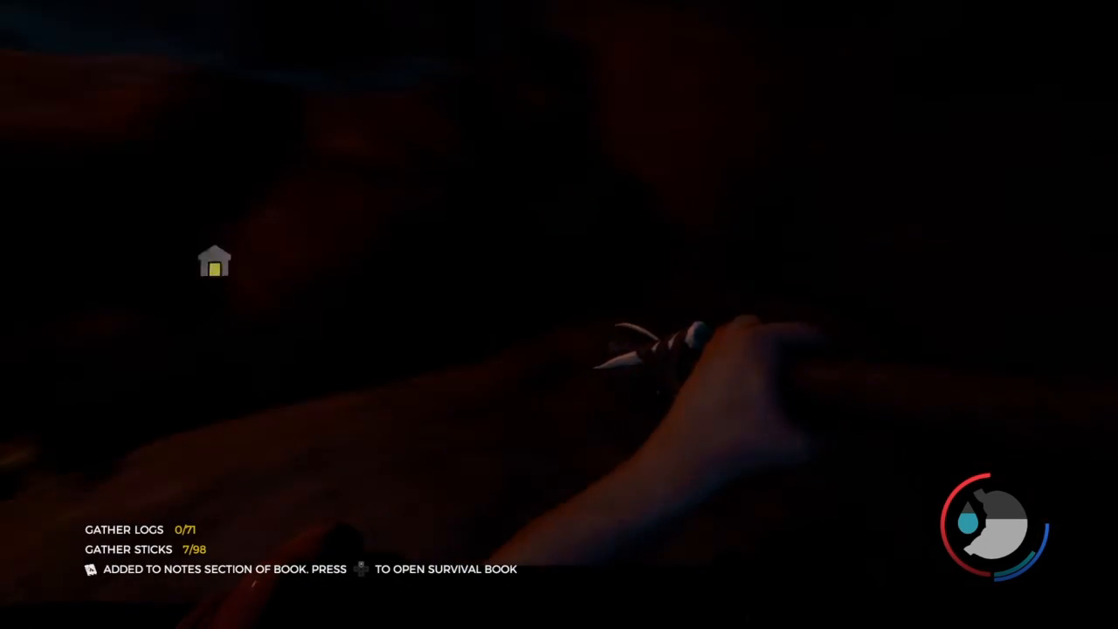
# Step: Pick up the snack and lighter on the ledge and examine the found photograph
pyautogui.press('e')
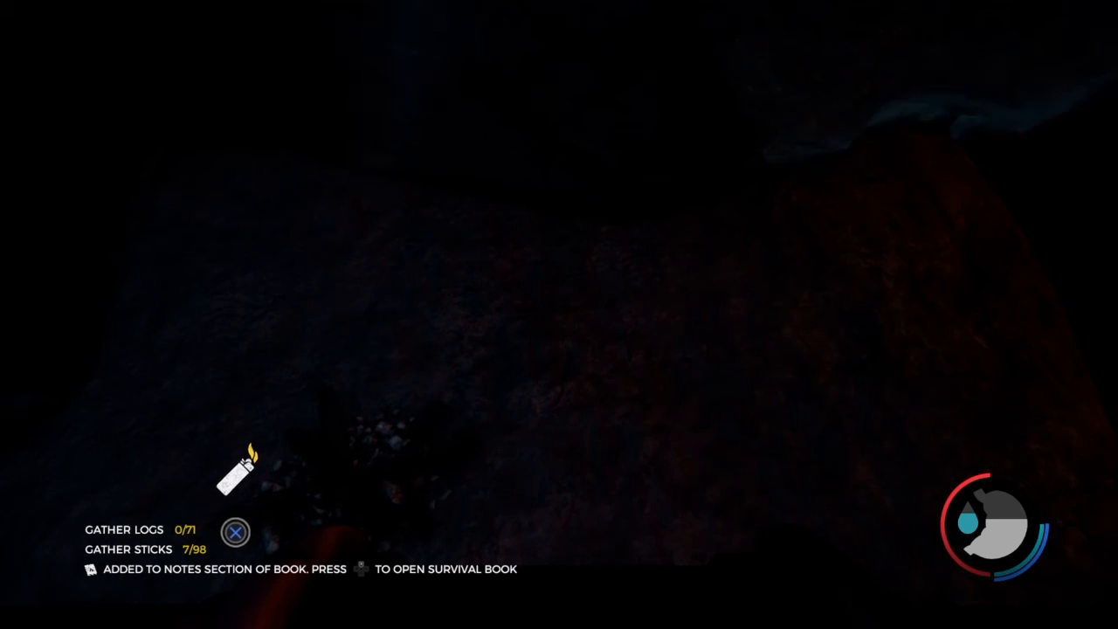
pyautogui.press('e')
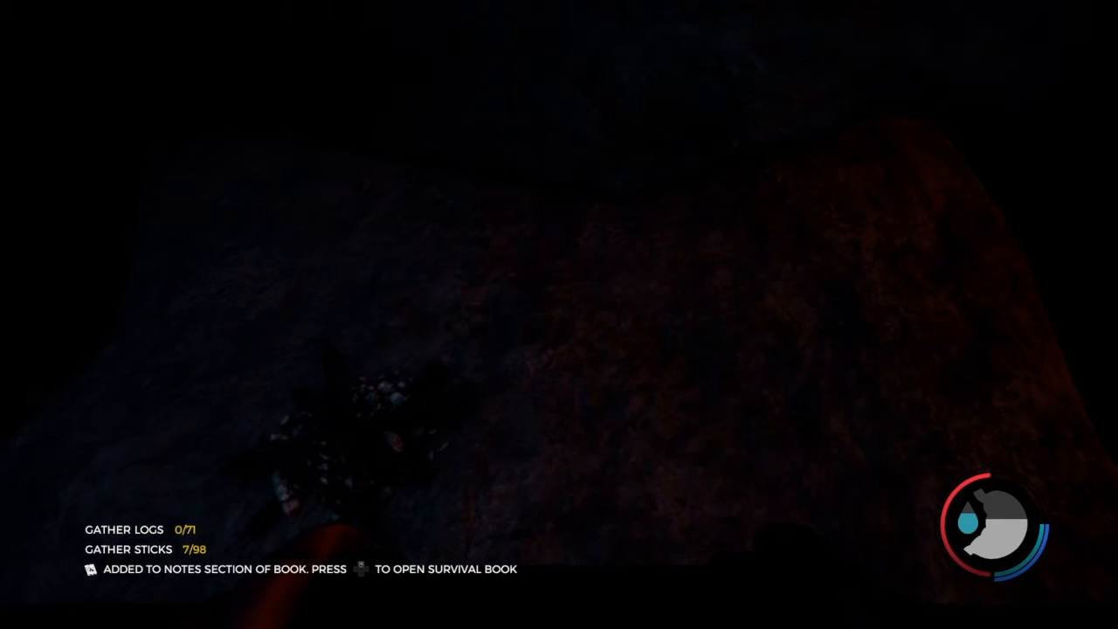
pyautogui.press('e')
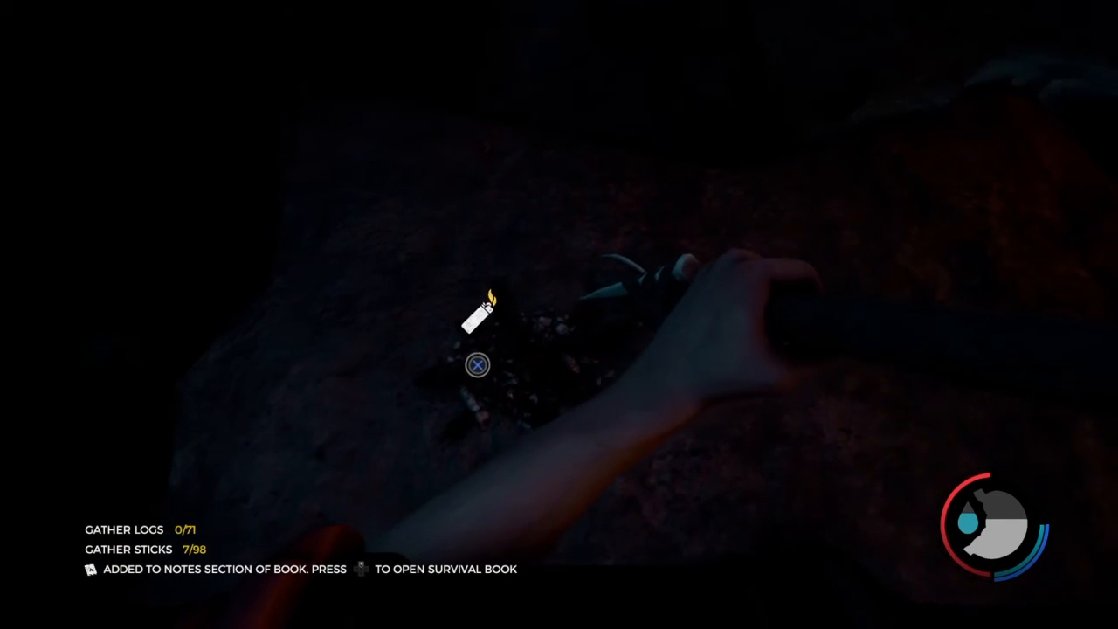